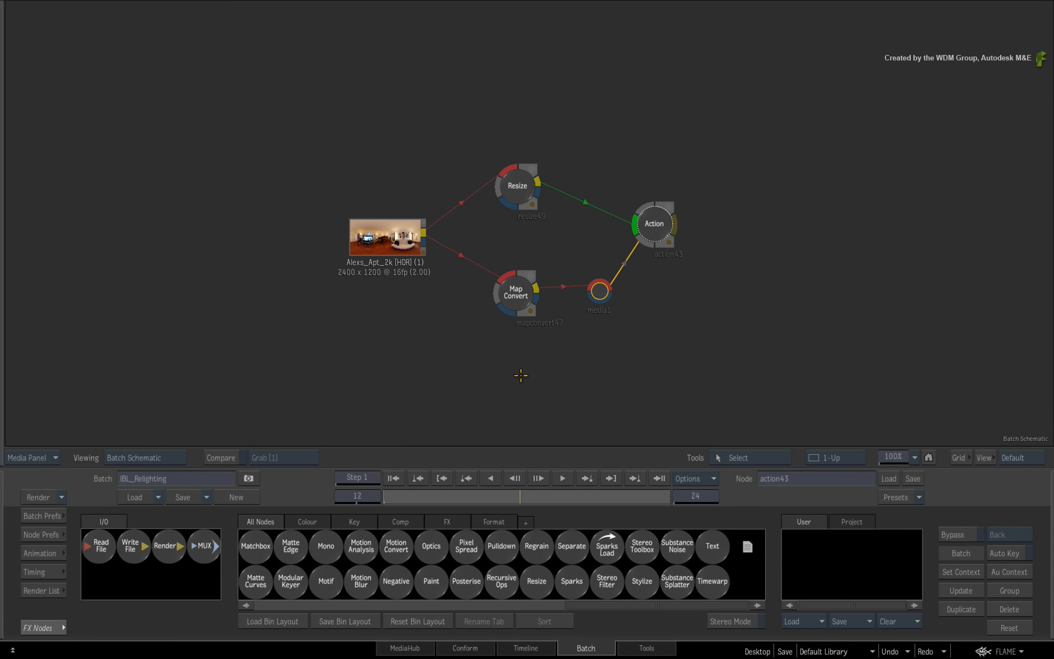
Step: View the Alexs_Apt_2k HDR clip and the Map Convert node's angular output, and return to the batch schematic
{"action": "left_click", "coordinate": [387, 235]}
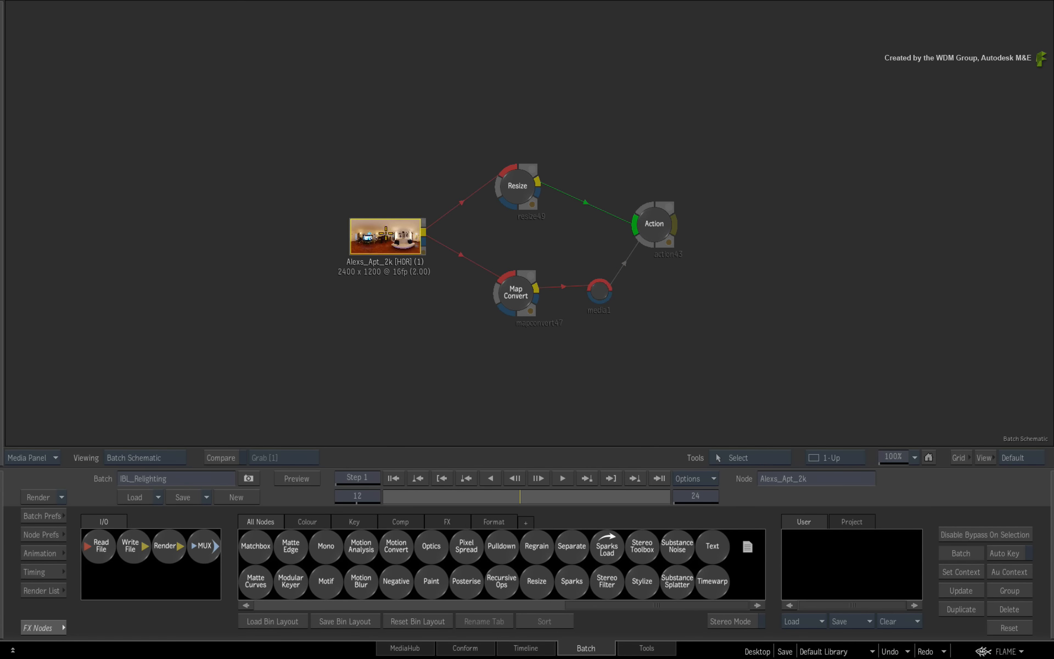
{"action": "double_click", "coordinate": [387, 257]}
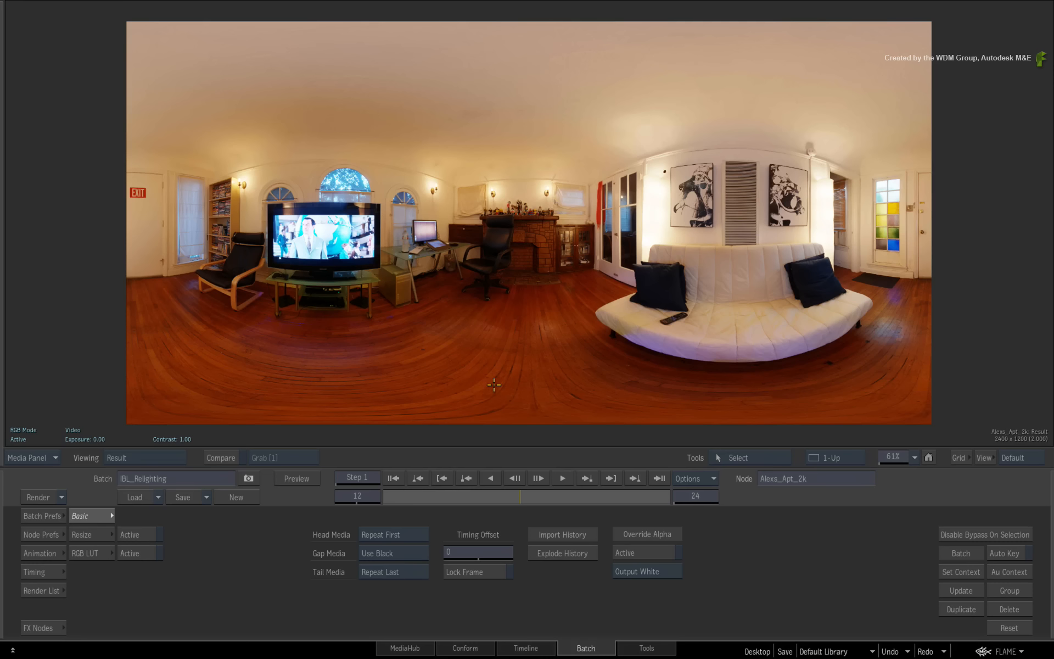
{"action": "mouse_move", "coordinate": [2, 600]}
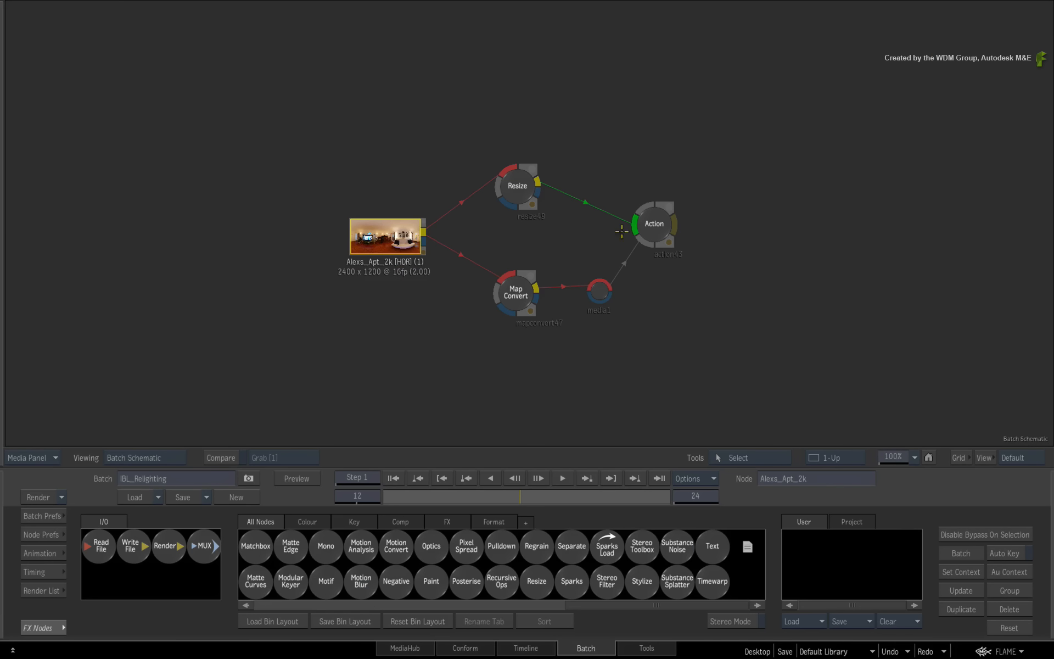
{"action": "left_click", "coordinate": [517, 187]}
{"action": "left_click", "coordinate": [516, 294]}
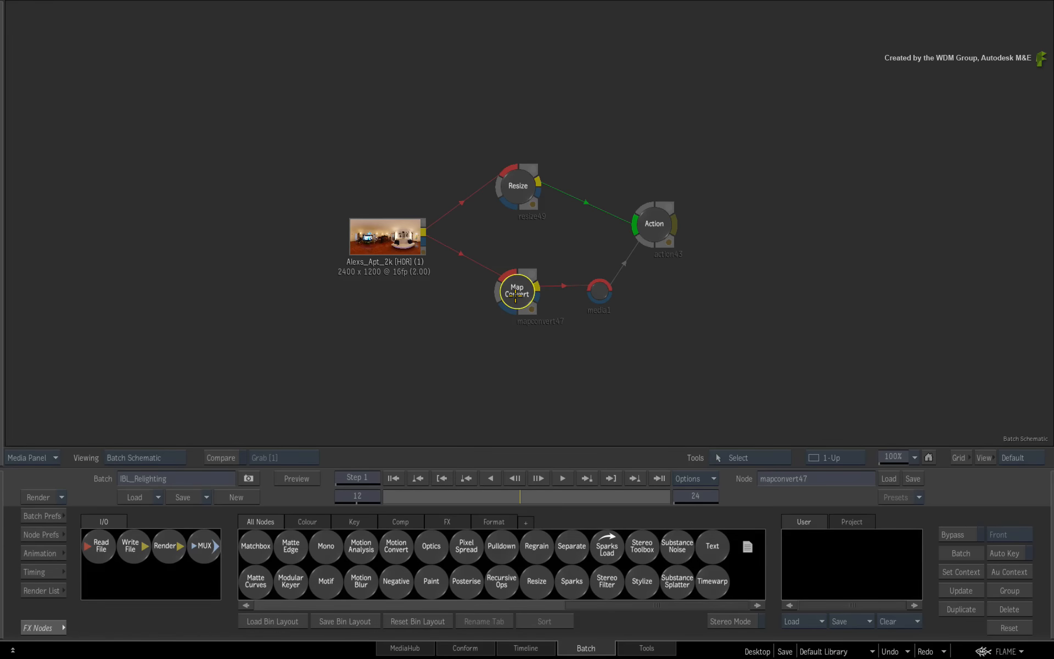
{"action": "double_click", "coordinate": [516, 295]}
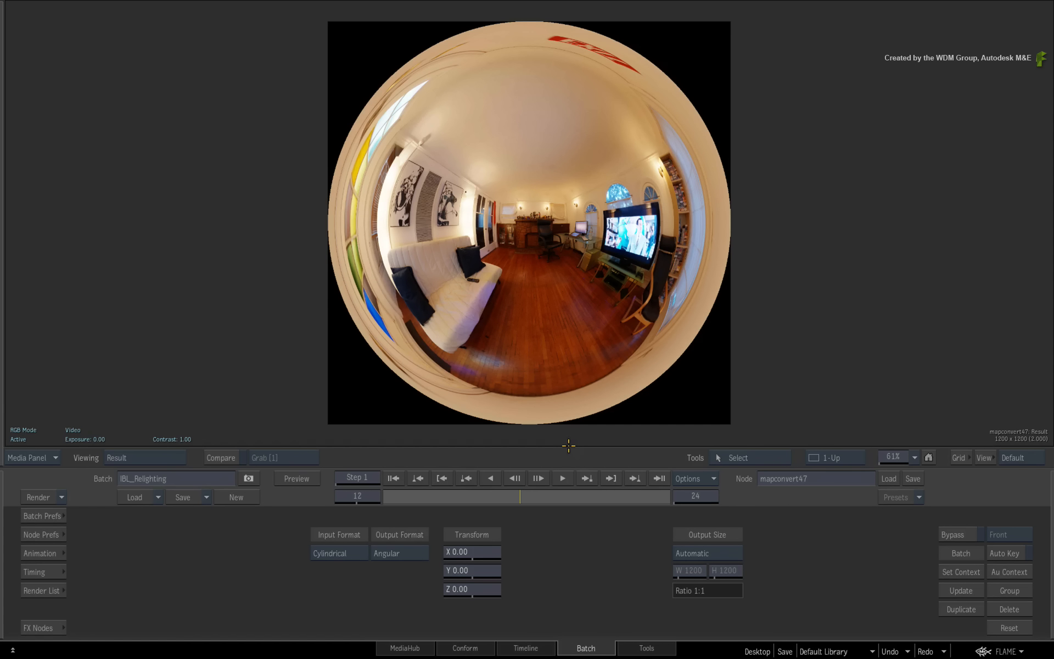
{"action": "key", "text": "Escape"}
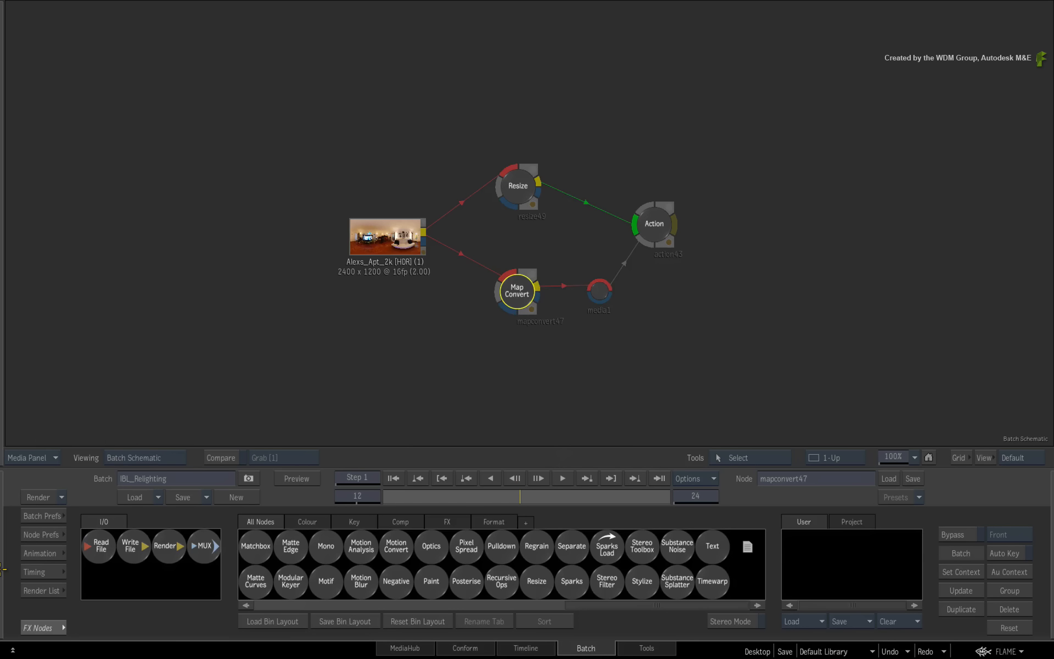
Step: Open the action43 node's schematic beside its result and examine the ibl1 node connected to the material
{"action": "left_click", "coordinate": [654, 227]}
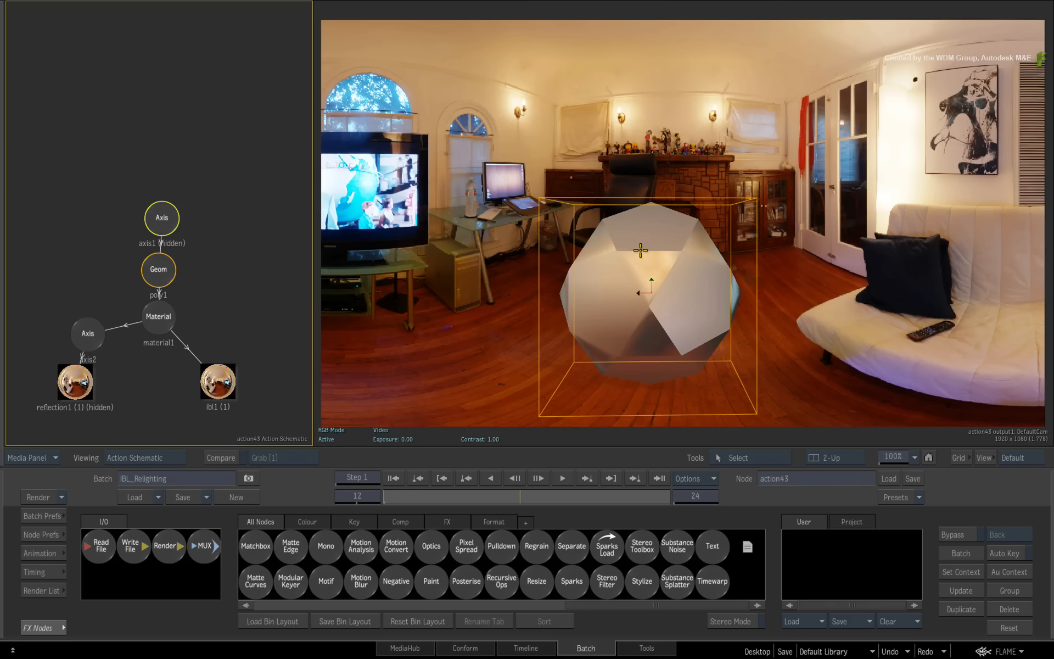
{"action": "double_click", "coordinate": [638, 246]}
{"action": "left_click_drag", "start_coordinate": [245, 327], "coordinate": [253, 248]}
{"action": "left_click", "coordinate": [213, 299]}
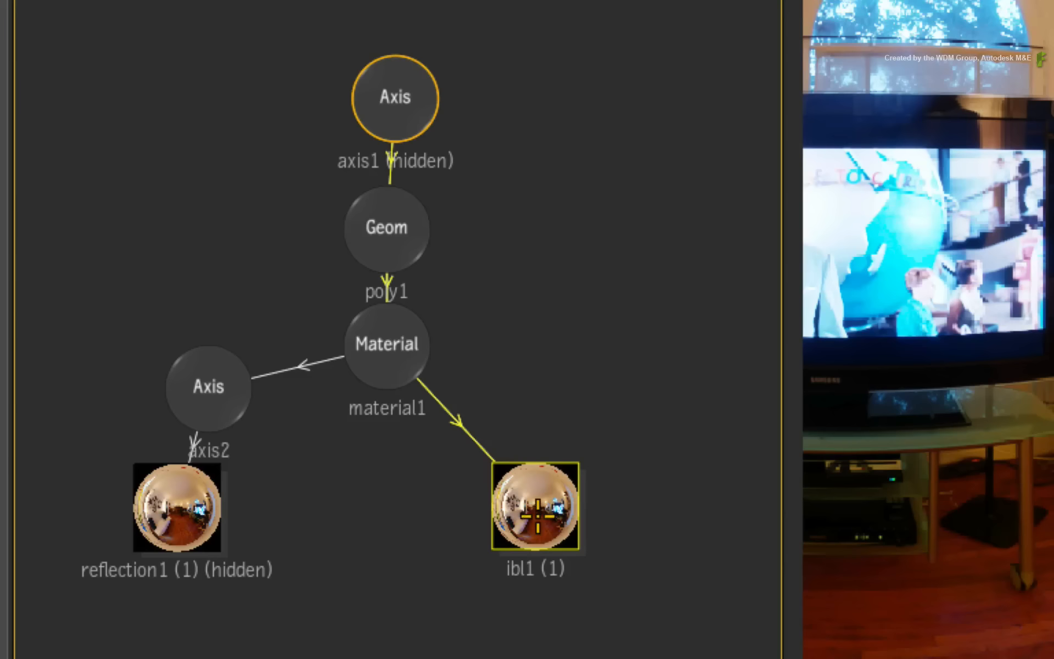
{"action": "mouse_move", "coordinate": [213, 300]}
{"action": "left_mouse_down"}
{"action": "mouse_move", "coordinate": [234, 317]}
{"action": "mouse_move", "coordinate": [203, 303]}
{"action": "left_mouse_up"}
{"action": "mouse_move", "coordinate": [509, 523]}
{"action": "left_mouse_down"}
{"action": "mouse_move", "coordinate": [495, 539]}
{"action": "mouse_move", "coordinate": [526, 540]}
{"action": "mouse_move", "coordinate": [522, 527]}
{"action": "left_mouse_up"}
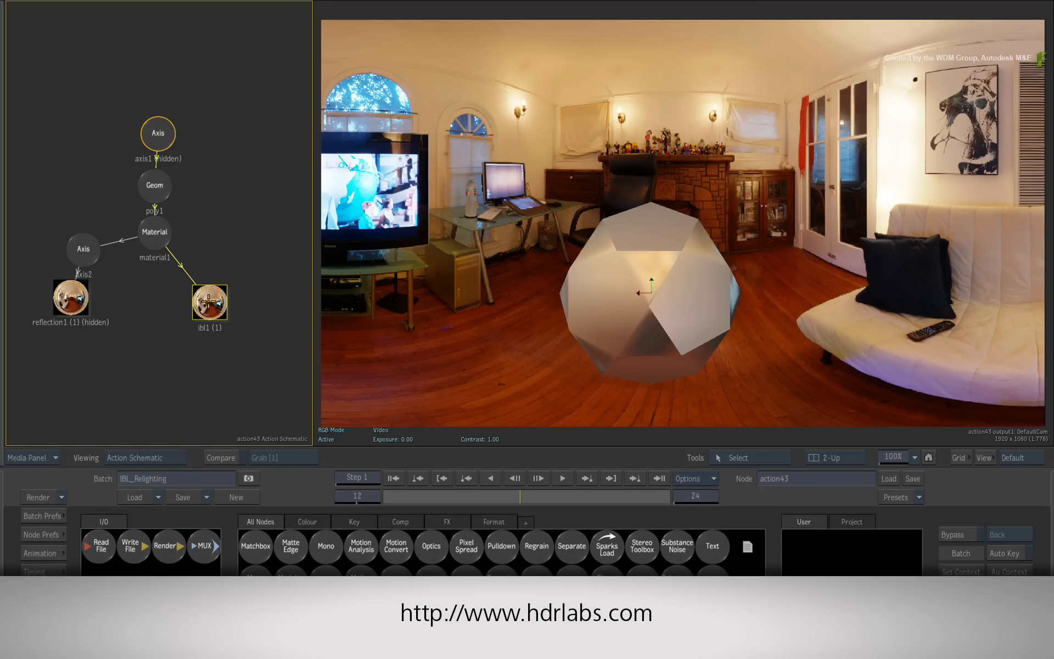
Step: Try Reflection mapping on ibl1 while rotating the geometry's axis1 in Y, and restore Ambient mapping
{"action": "double_click", "coordinate": [209, 301]}
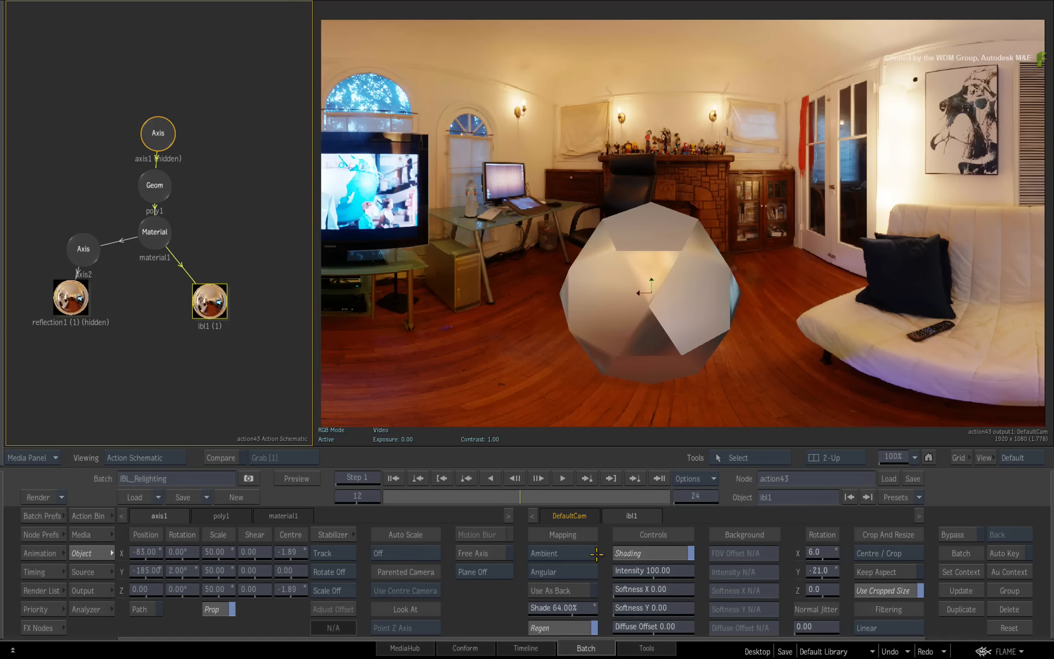
{"action": "left_click", "coordinate": [591, 553]}
{"action": "left_click", "coordinate": [582, 569]}
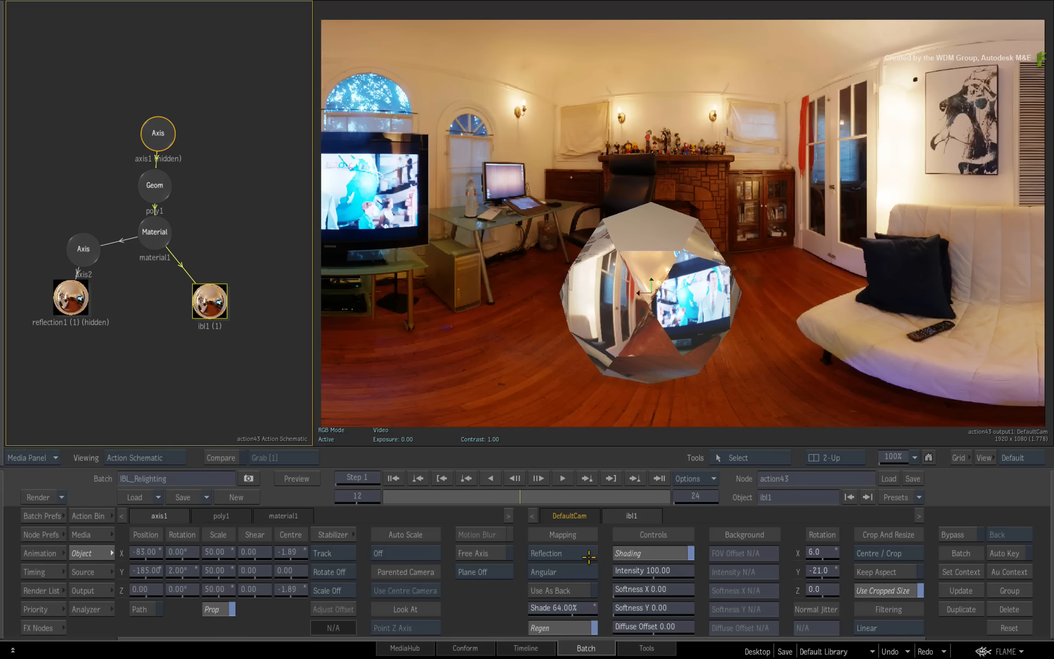
{"action": "left_click_drag", "start_coordinate": [176, 571], "coordinate": [233, 571]}
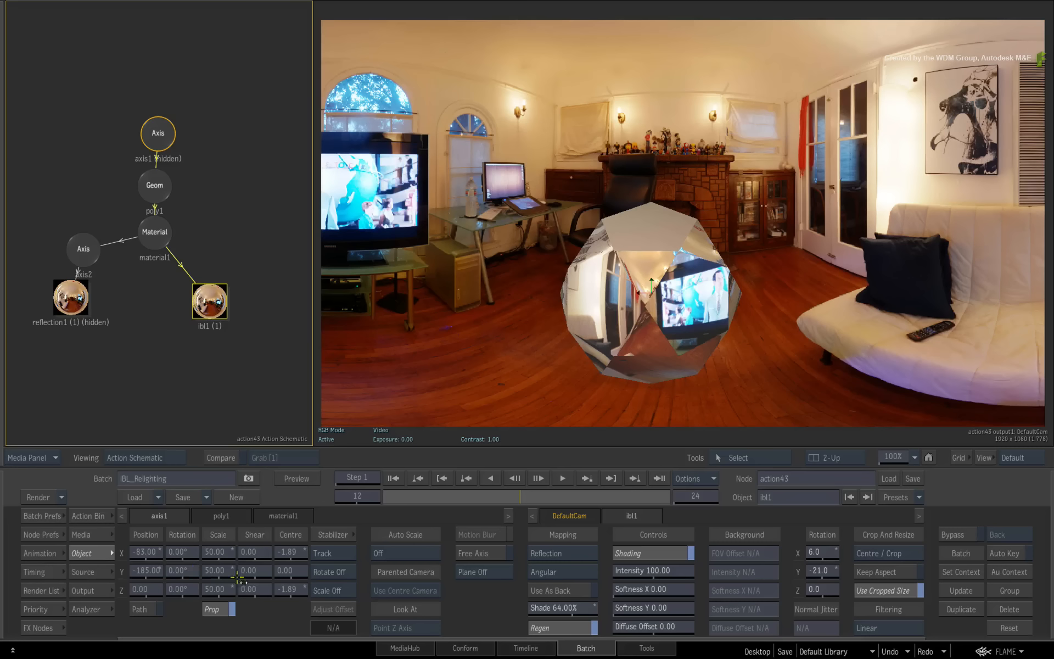
{"action": "left_click", "coordinate": [561, 540]}
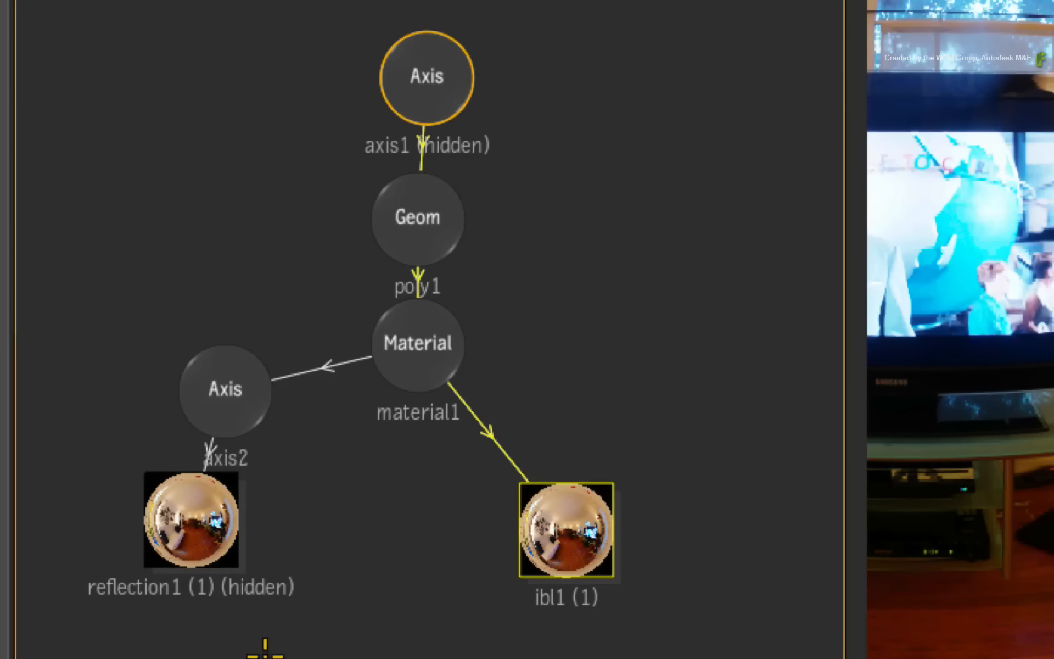
Step: Unhide the reflection1 map and rotate the geometry's axis1 in Y to about 8°
{"action": "left_click", "coordinate": [68, 296]}
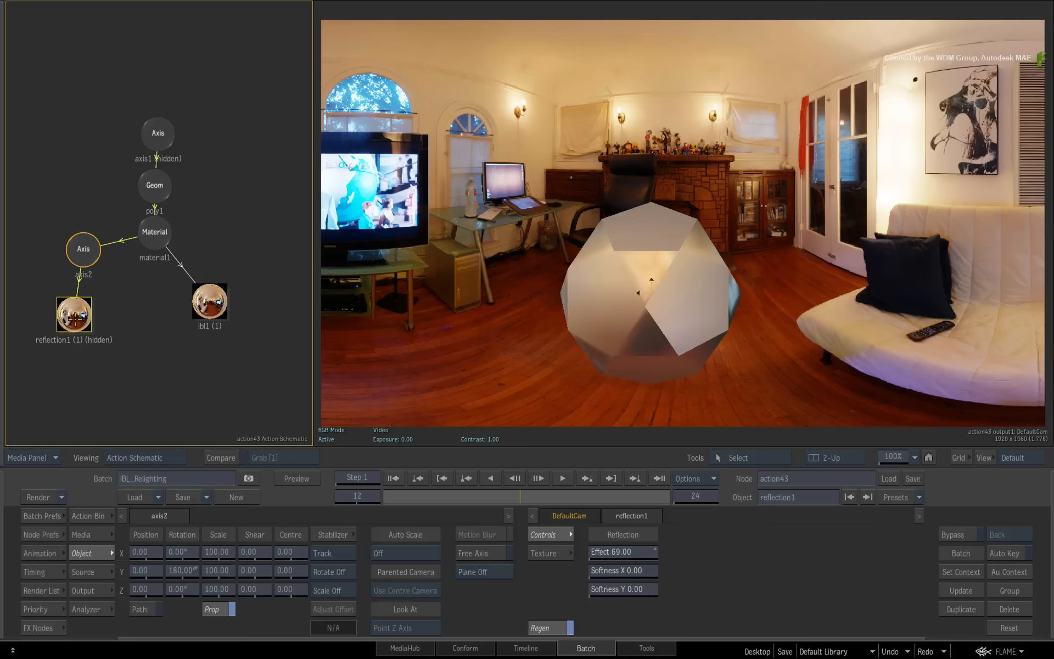
{"action": "key", "text": "h"}
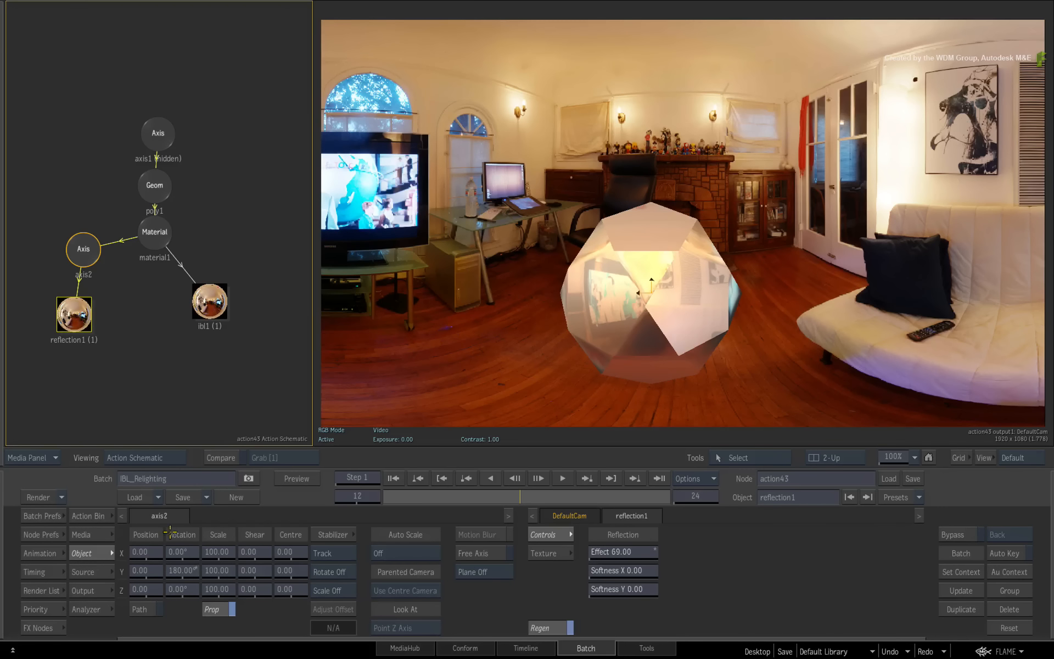
{"action": "left_click", "coordinate": [160, 127]}
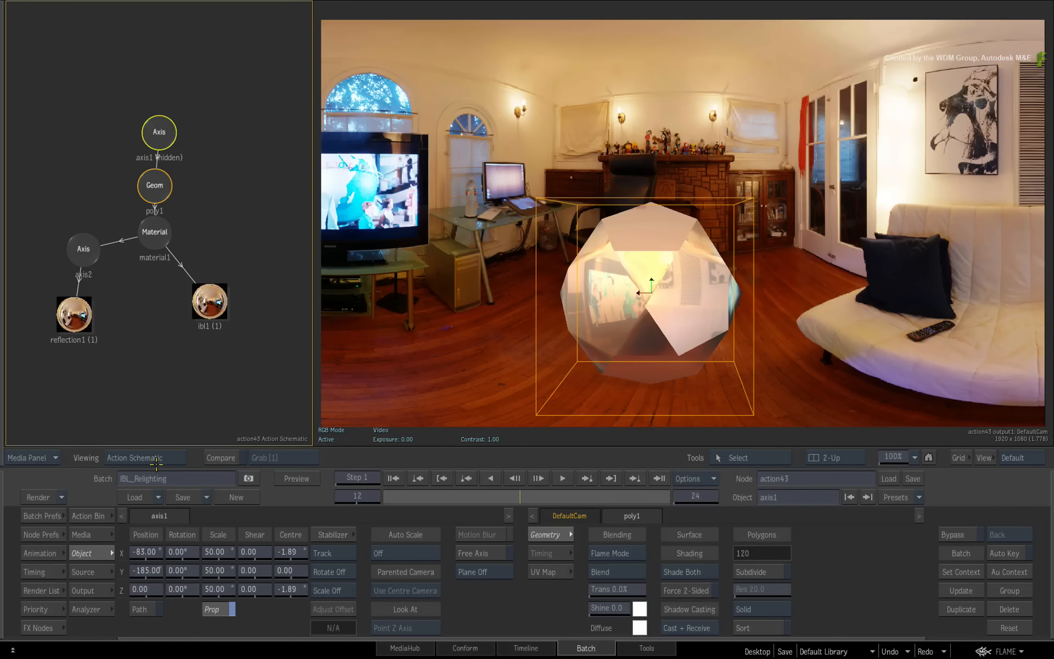
{"action": "mouse_move", "coordinate": [181, 571]}
{"action": "left_mouse_down"}
{"action": "mouse_move", "coordinate": [247, 569]}
{"action": "mouse_move", "coordinate": [179, 560]}
{"action": "mouse_move", "coordinate": [194, 562]}
{"action": "left_mouse_up"}
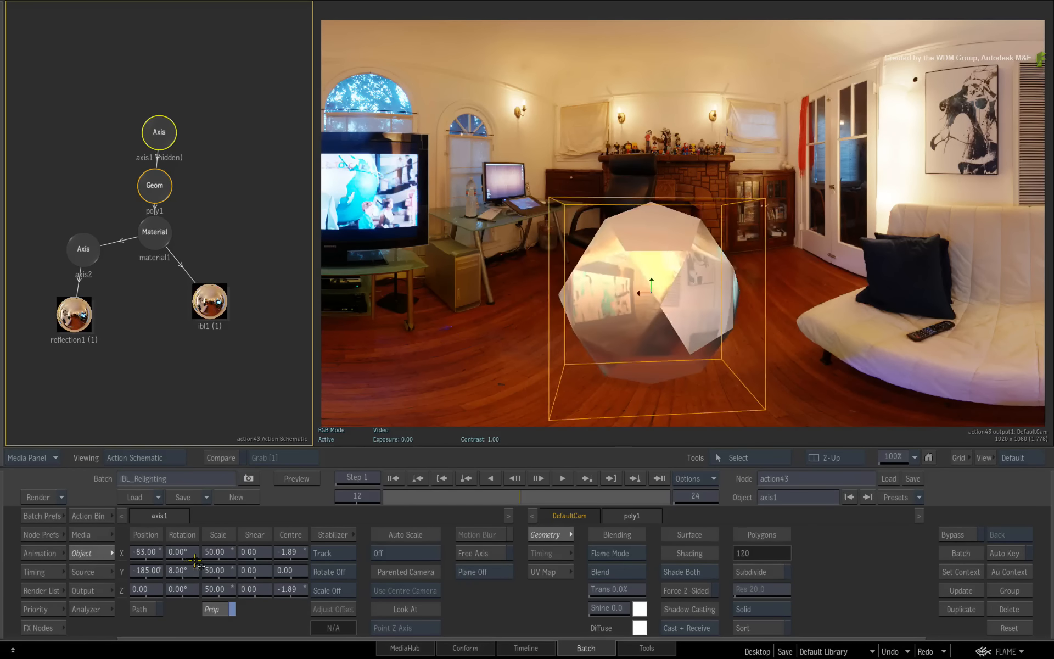
{"action": "key", "text": "Escape"}
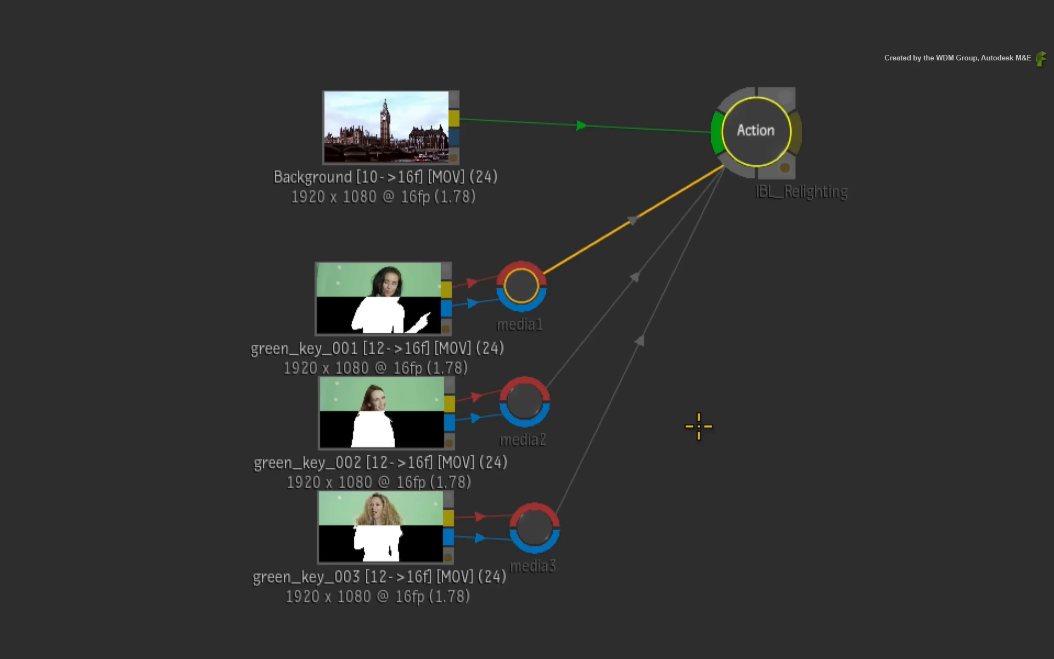
Step: Open the IBL_Relighting Action node of the Big Ben composite and show it in a 2-Up view
{"action": "left_click_drag", "start_coordinate": [750, 158], "coordinate": [751, 152]}
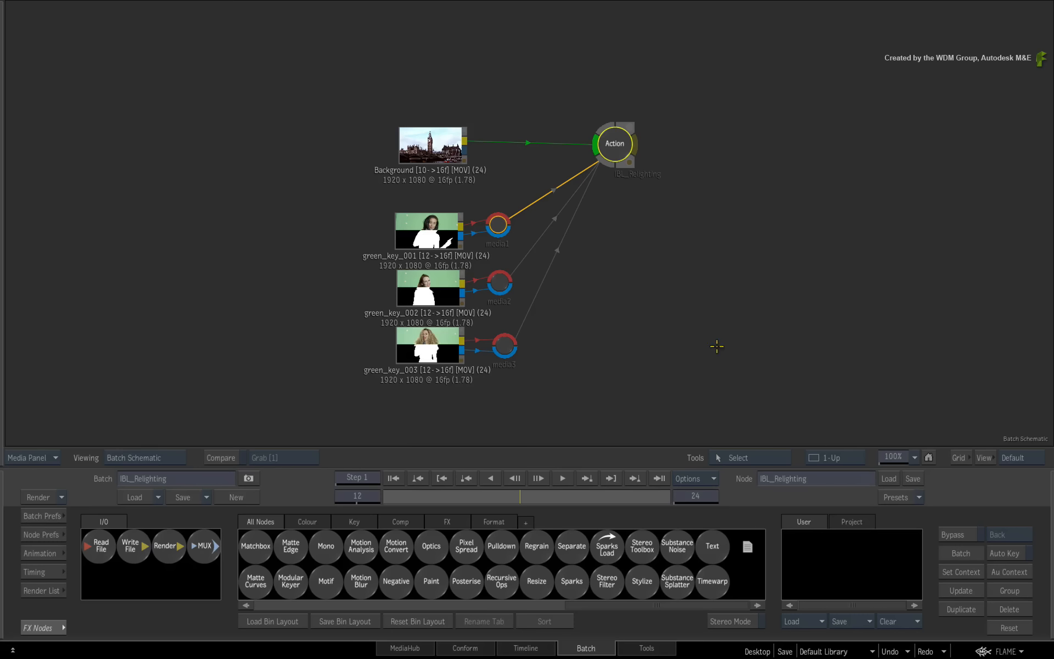
{"action": "double_click", "coordinate": [609, 135]}
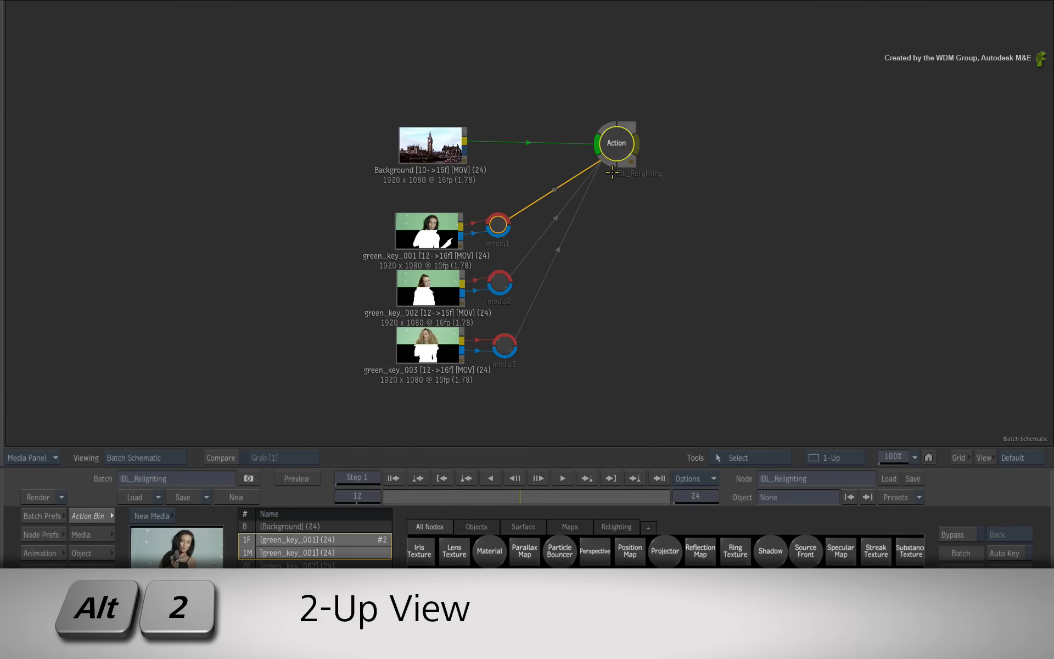
{"action": "key", "text": "alt+2"}
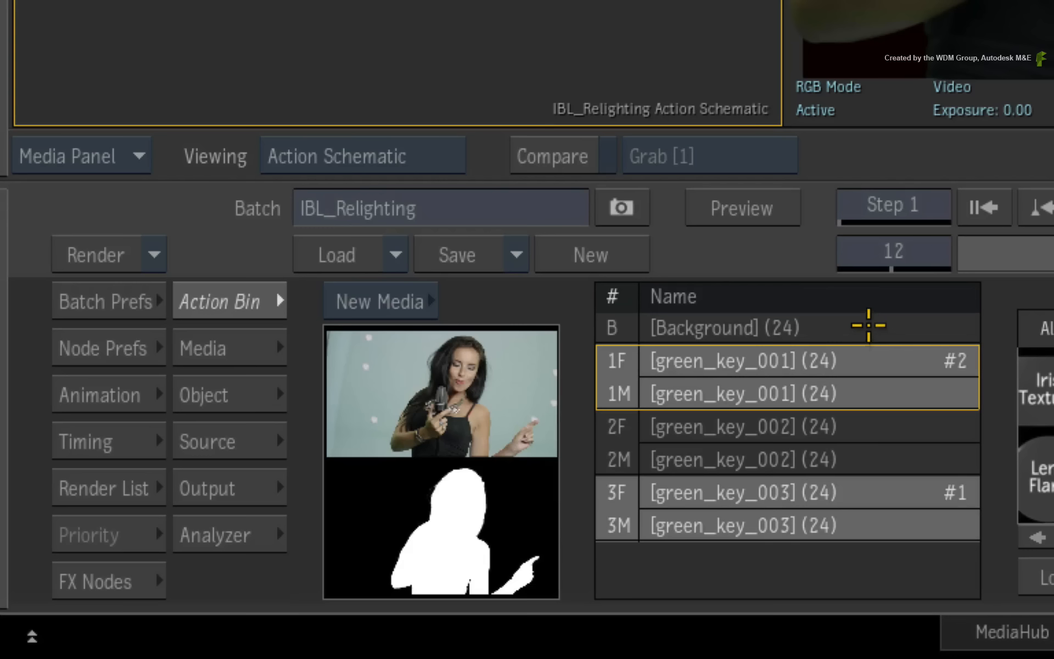
Step: Preview the Background, green_key_001 and green_key_002 entries in the Action media list
{"action": "left_click", "coordinate": [870, 326]}
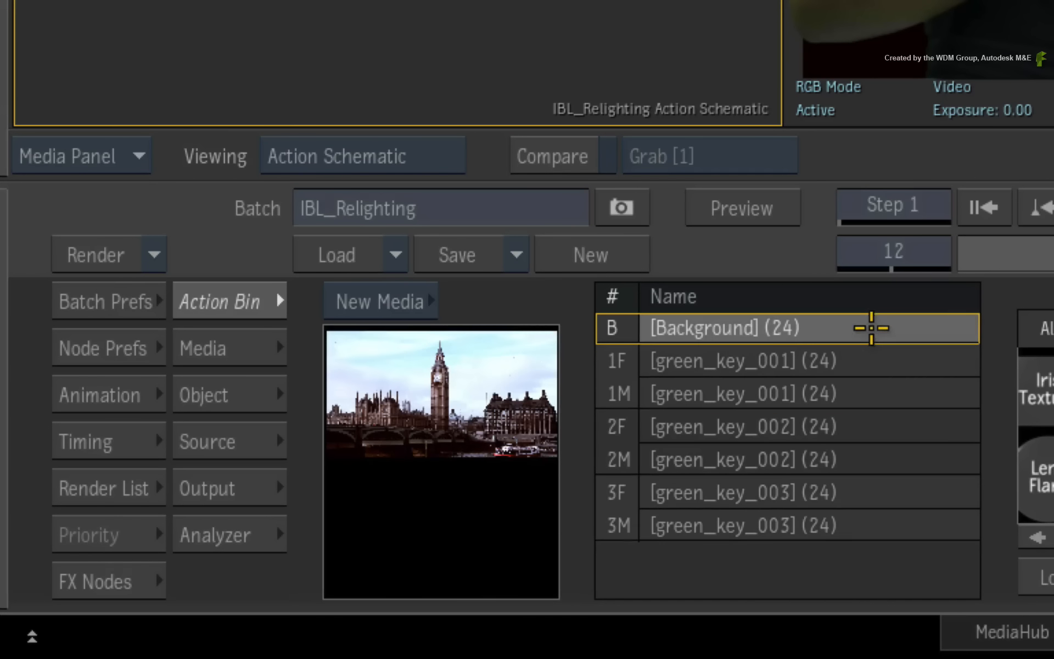
{"action": "left_click", "coordinate": [870, 362]}
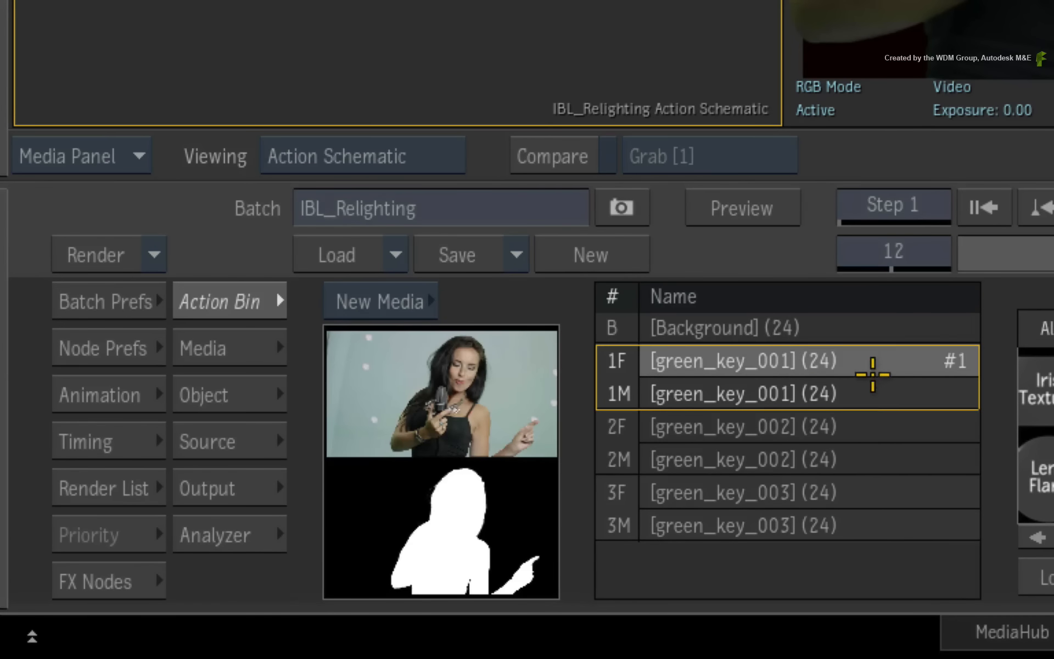
{"action": "left_click", "coordinate": [879, 449]}
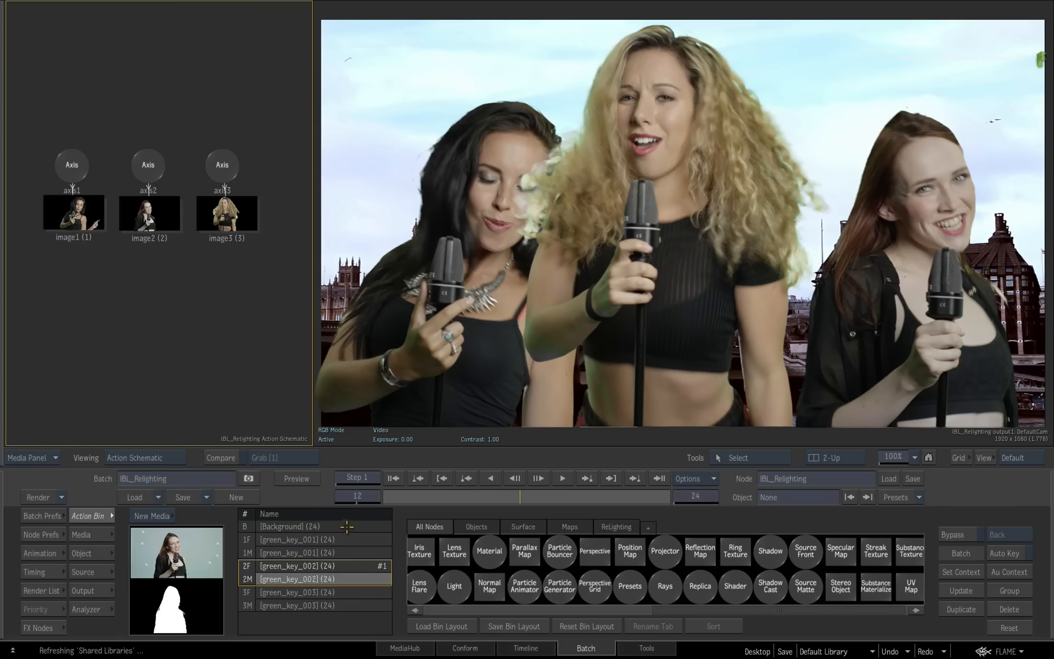
Step: Select the Background media, view it on its own in the viewport, and return to the composite result
{"action": "left_click", "coordinate": [347, 527]}
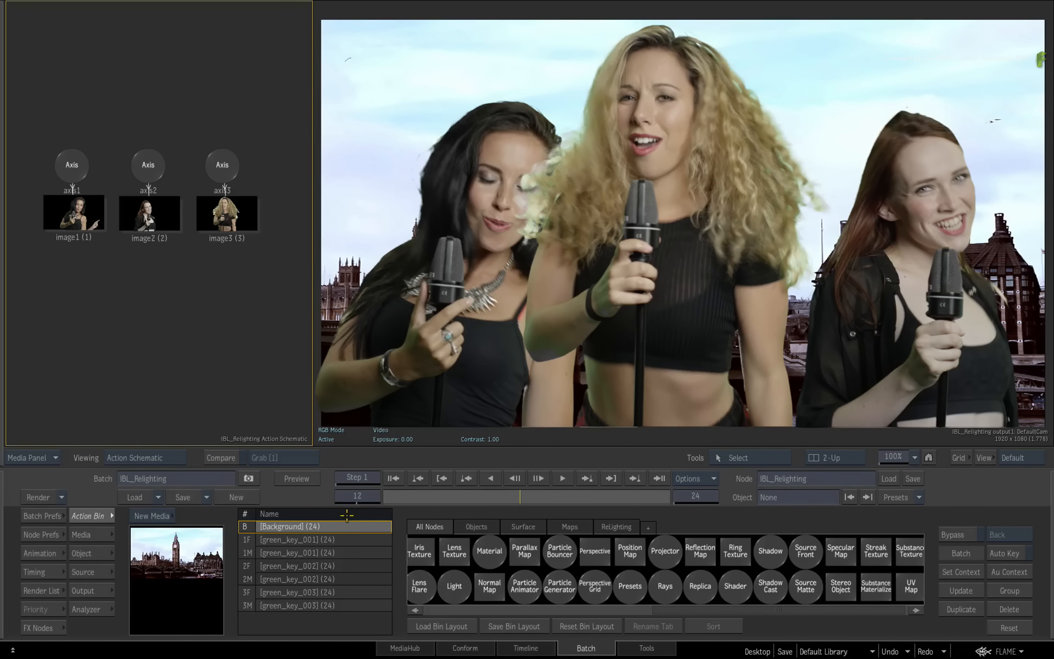
{"action": "key", "text": "F2"}
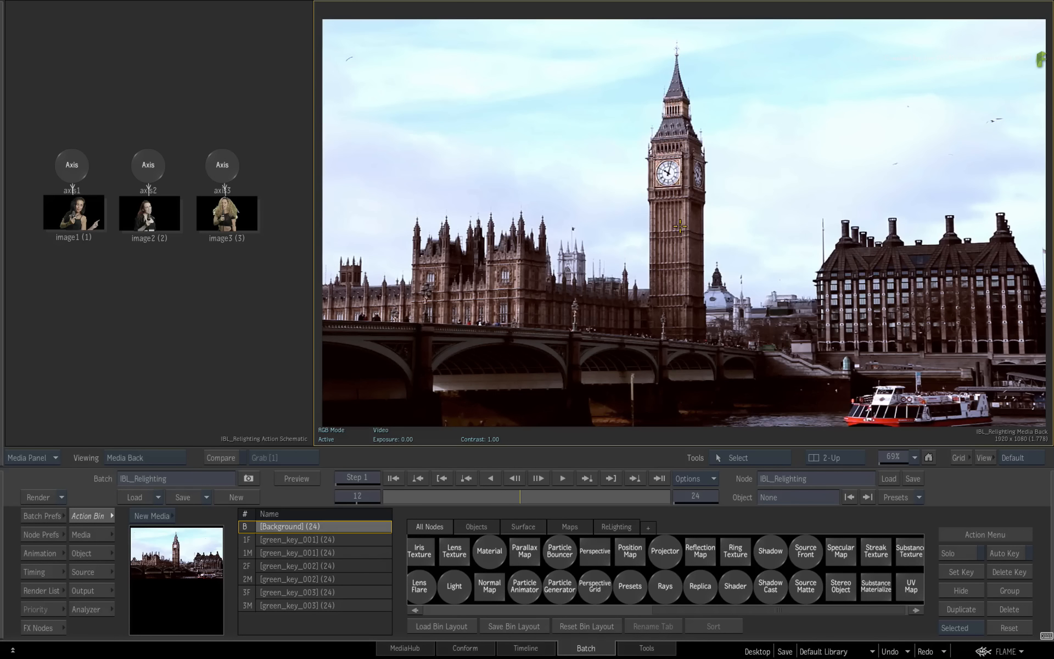
{"action": "key", "text": "F1"}
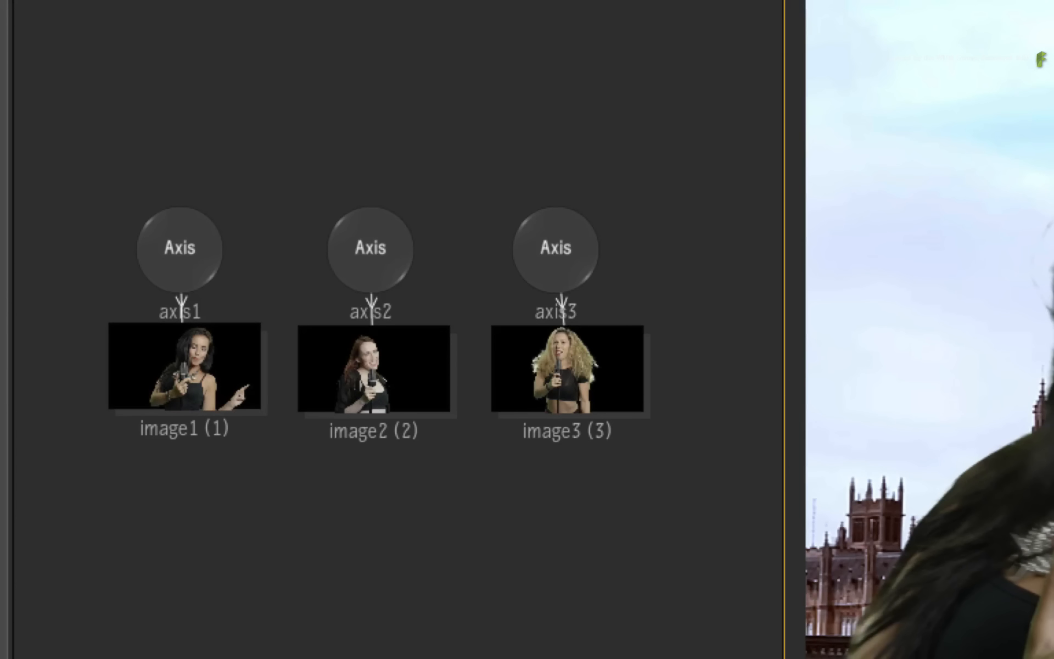
Step: Add an IBL node using the Background media to image3 and place it below image2 in the schematic
{"action": "left_click", "coordinate": [571, 396]}
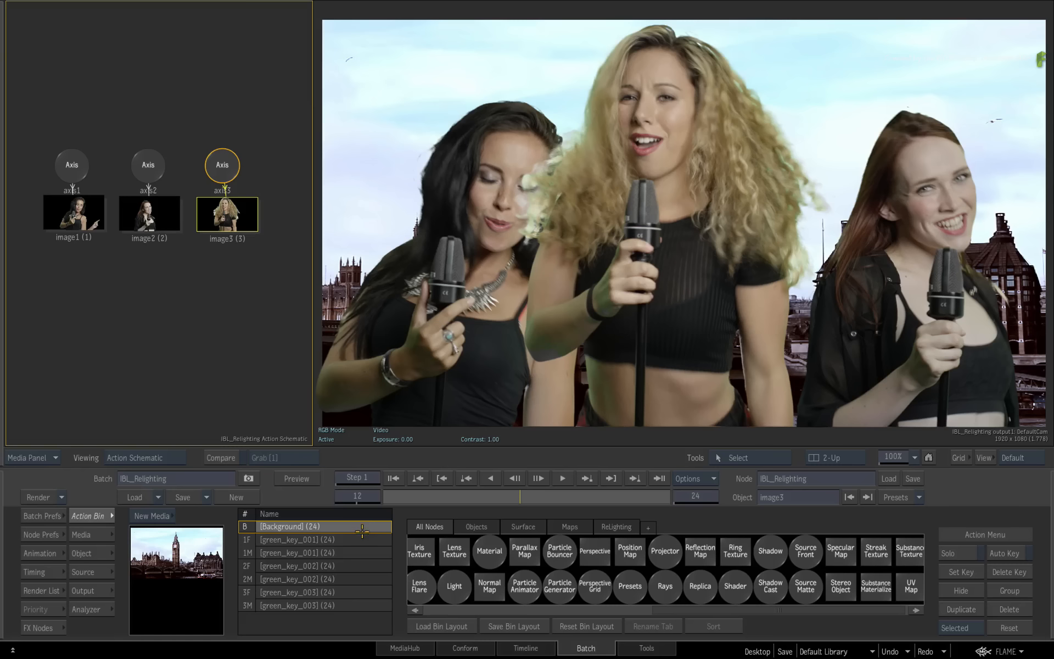
{"action": "scroll", "coordinate": [664, 586], "scroll_direction": "left", "scroll_amount": 4}
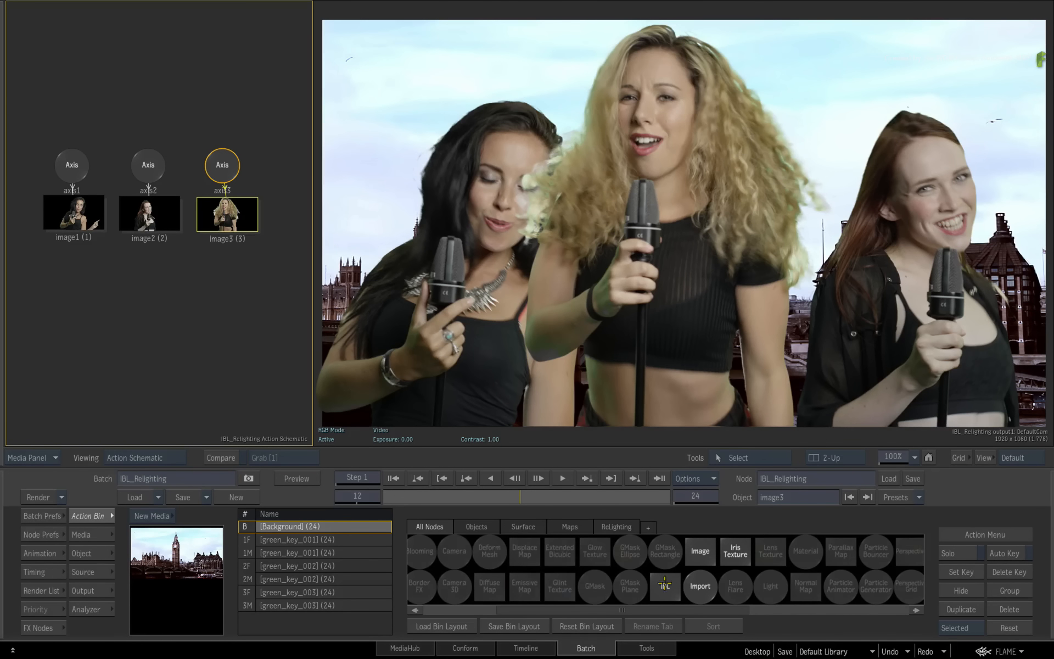
{"action": "left_click", "coordinate": [663, 587]}
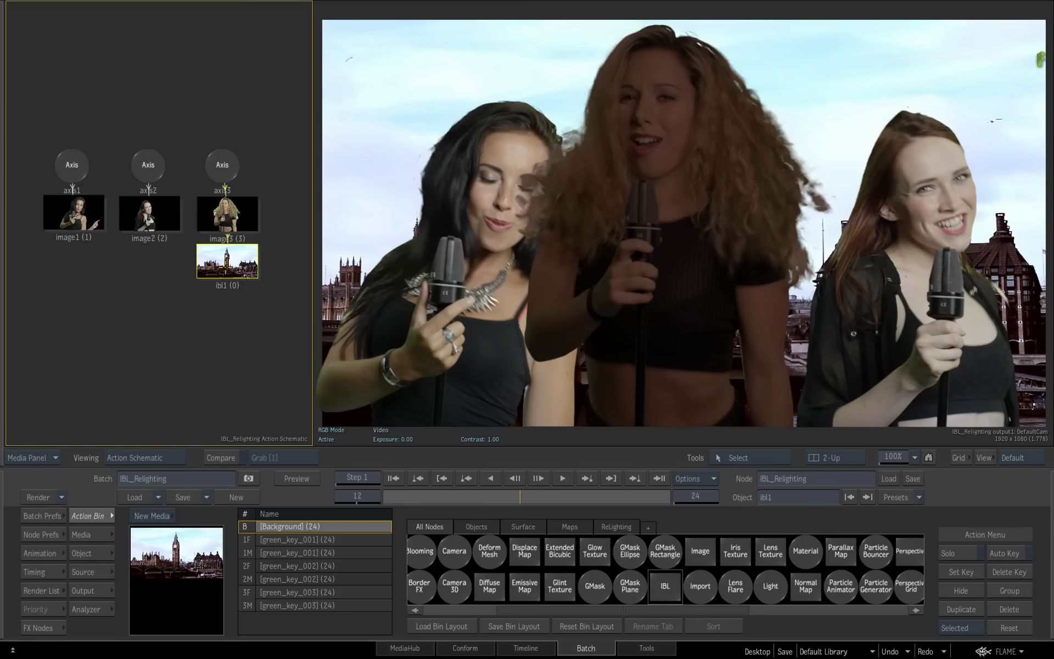
{"action": "left_click_drag", "start_coordinate": [226, 263], "coordinate": [149, 310]}
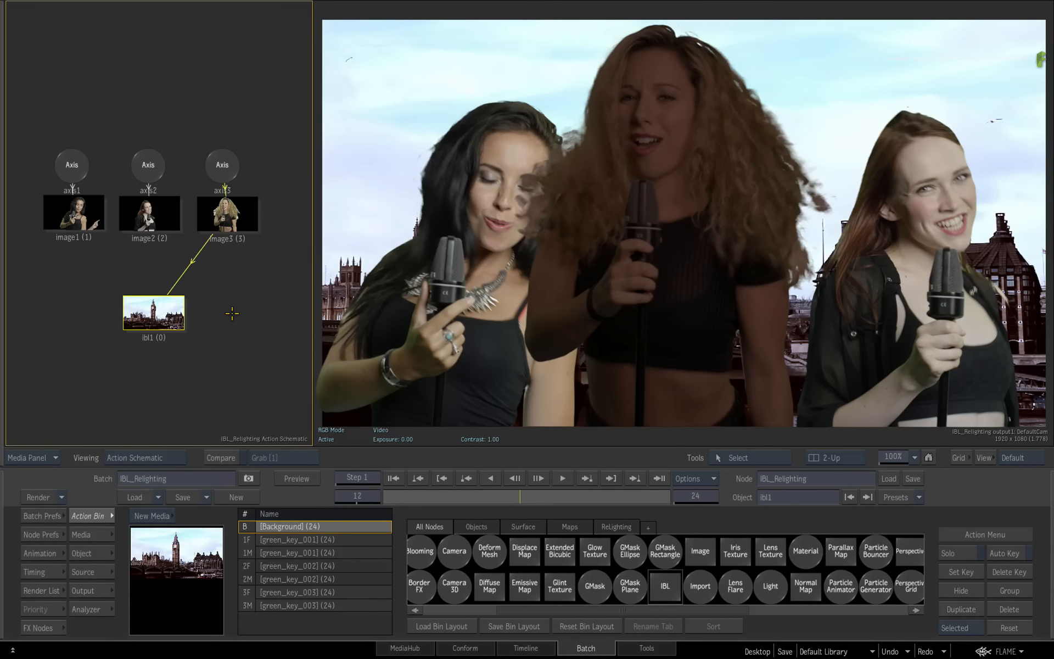
Step: Enable Use As Back for the ibl1 node and set its mapping to Cylindrical
{"action": "double_click", "coordinate": [138, 319]}
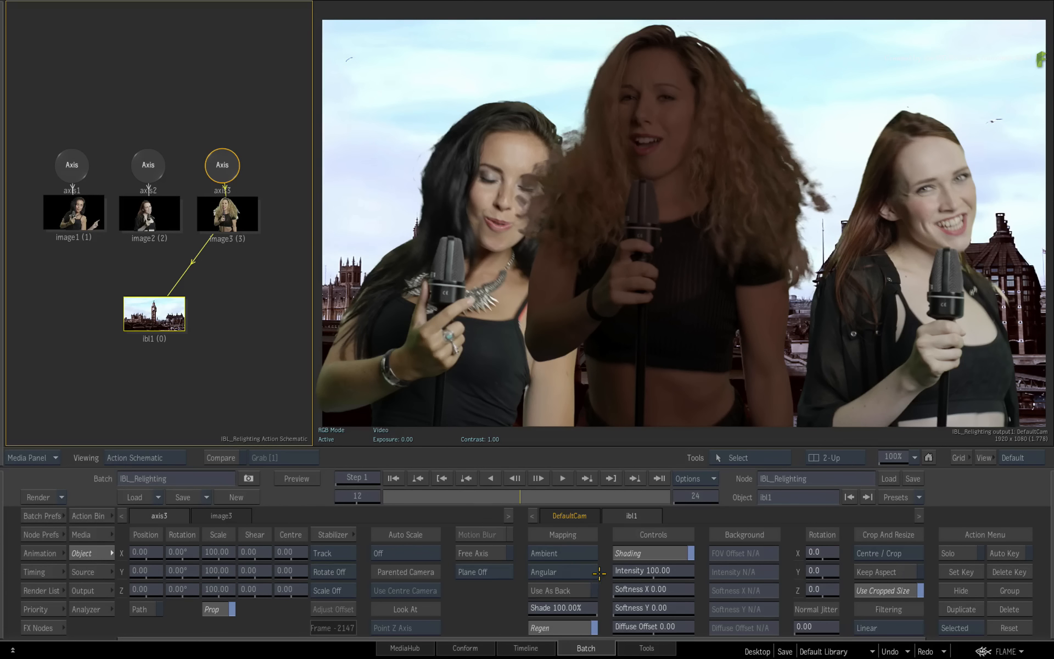
{"action": "left_click", "coordinate": [584, 589]}
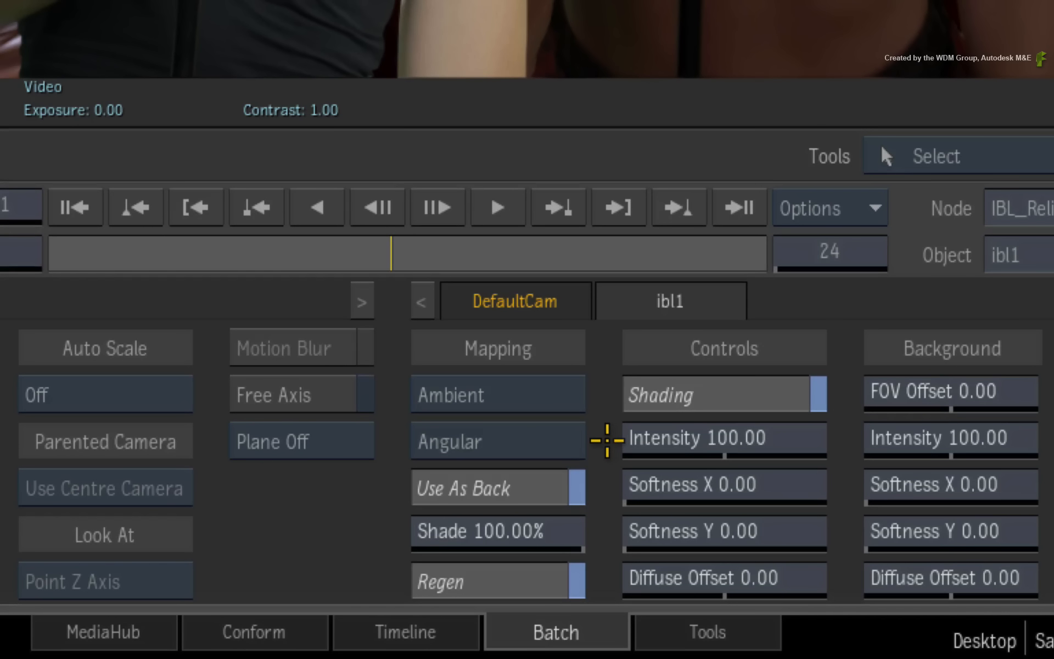
{"action": "left_click", "coordinate": [569, 442]}
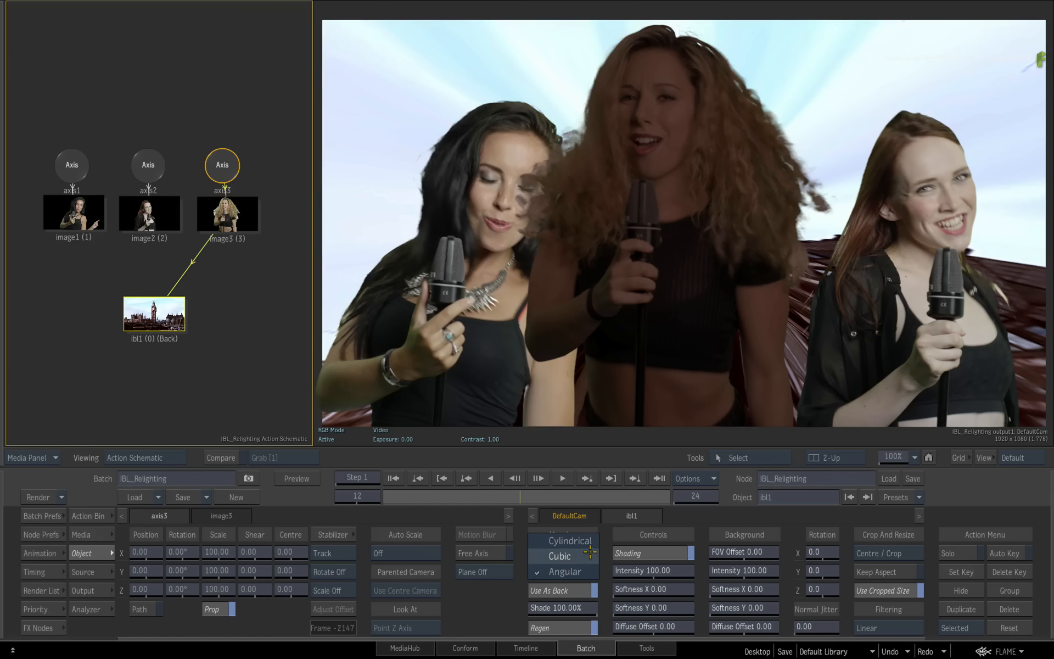
{"action": "left_click", "coordinate": [540, 541]}
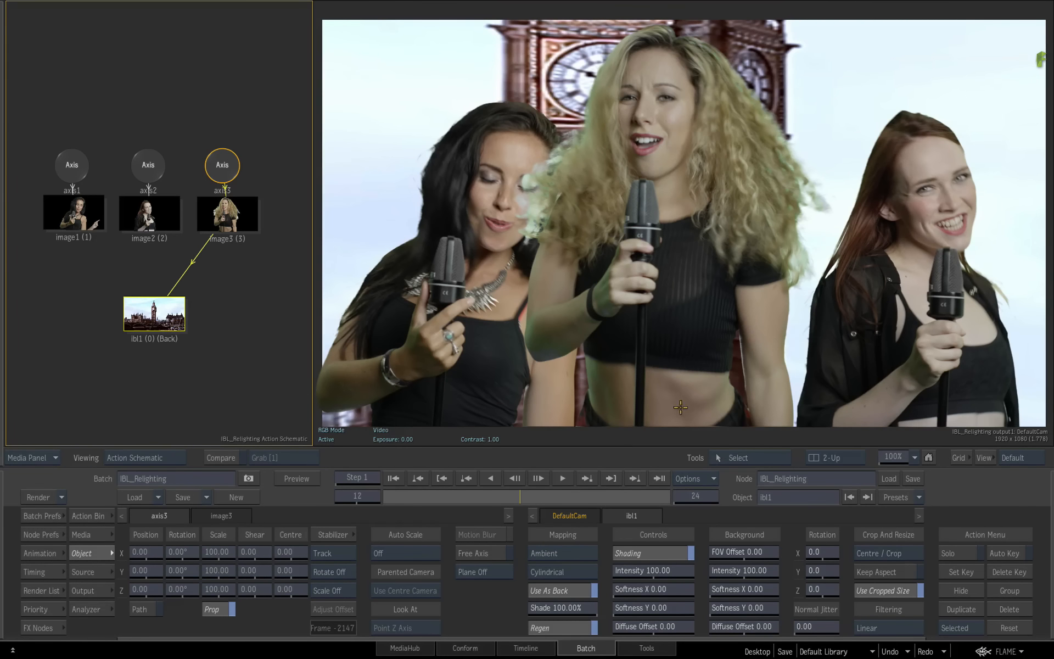
Step: Compare the composite with Use As Back disabled and enabled for the ibl1 node
{"action": "left_click_drag", "start_coordinate": [755, 352], "coordinate": [725, 363]}
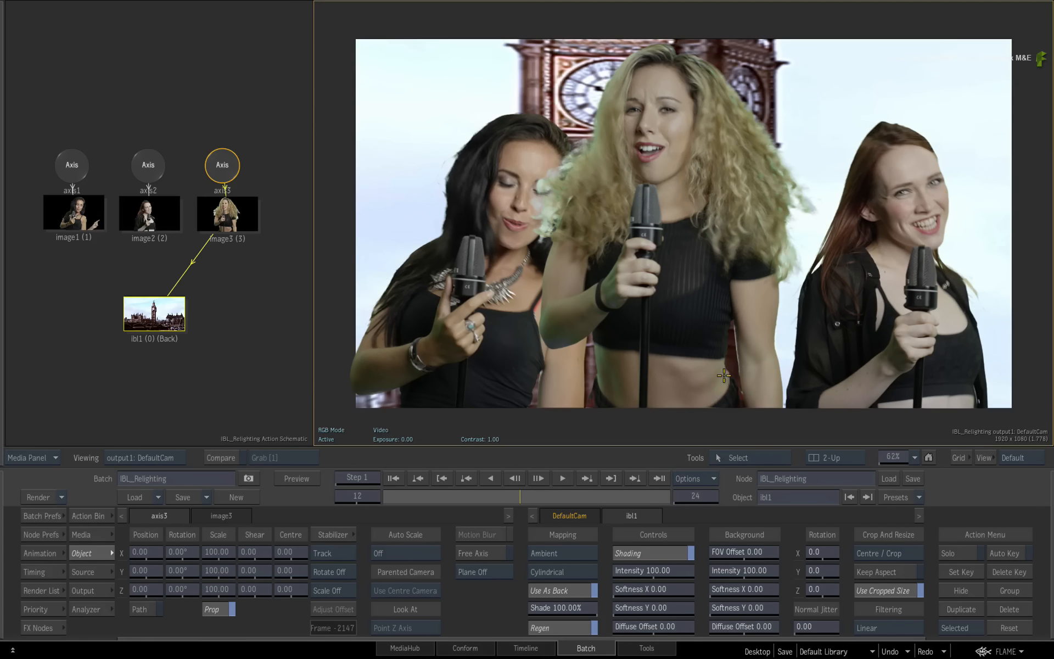
{"action": "left_click", "coordinate": [581, 591]}
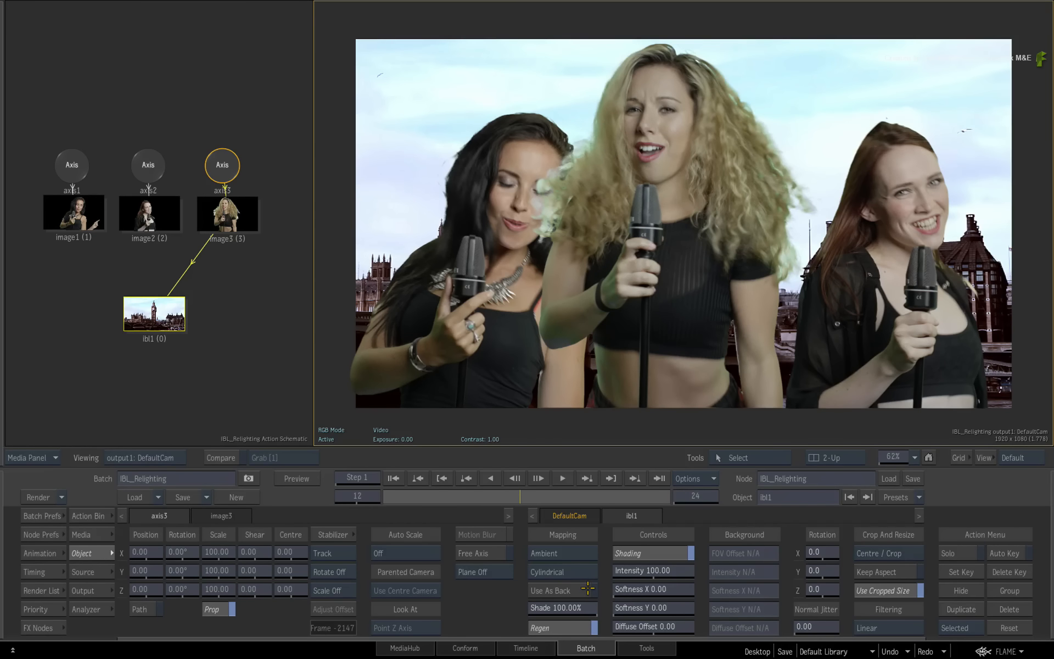
{"action": "left_click", "coordinate": [585, 590]}
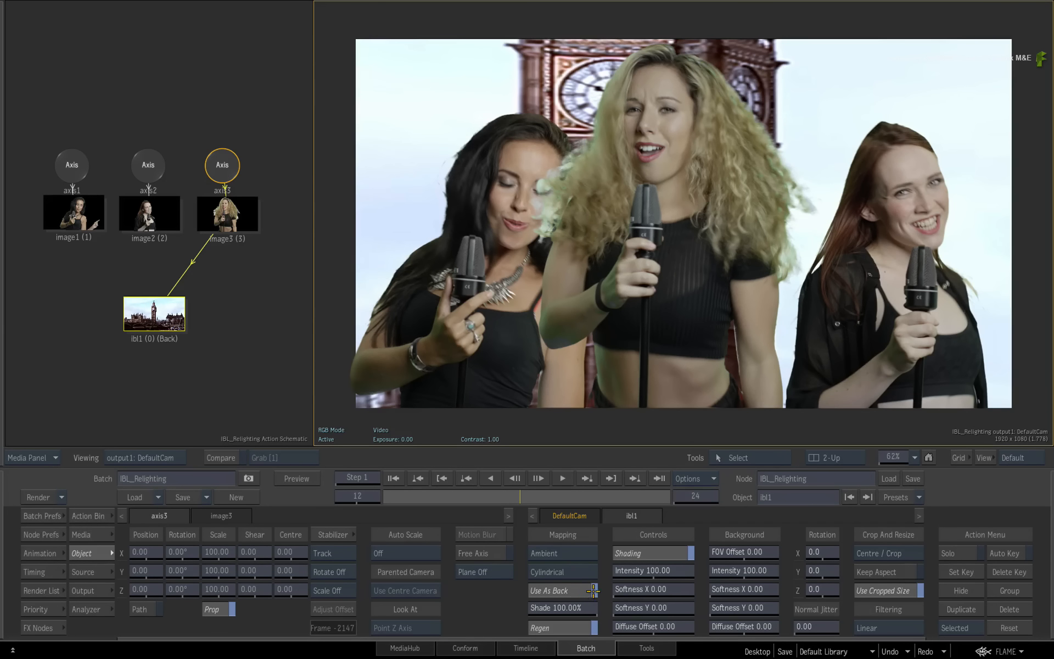
Step: Set the ibl1 node's rotation to X 8.0 and Y 76.0, and its Normal Jitter to 21.00
{"action": "left_click_drag", "start_coordinate": [813, 553], "coordinate": [842, 565]}
{"action": "left_click_drag", "start_coordinate": [630, 470], "coordinate": [673, 463]}
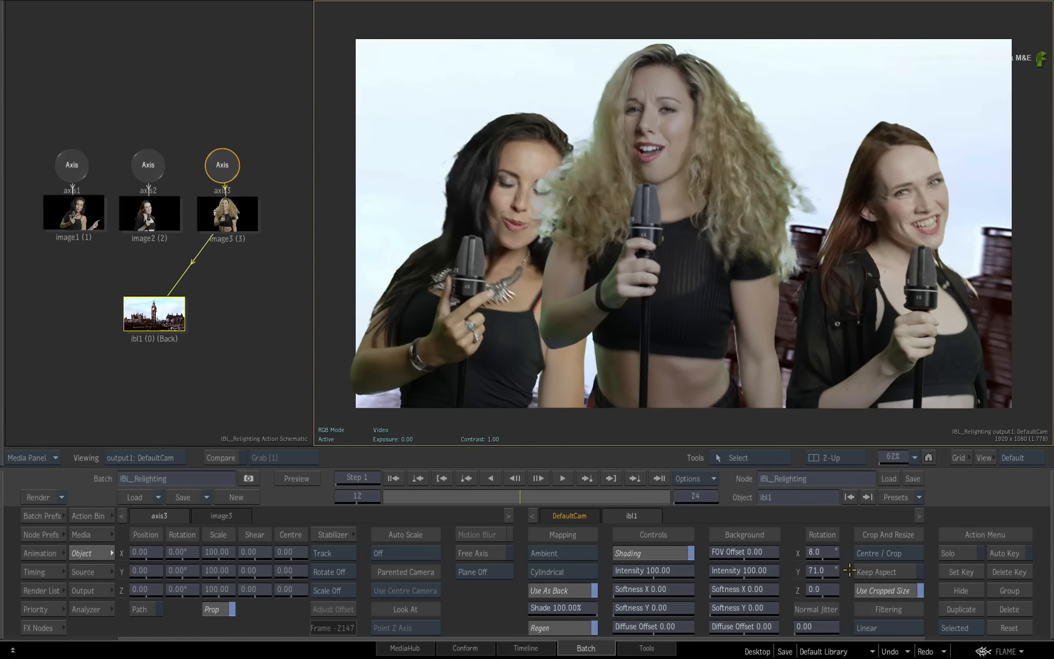
{"action": "left_click_drag", "start_coordinate": [832, 571], "coordinate": [841, 571]}
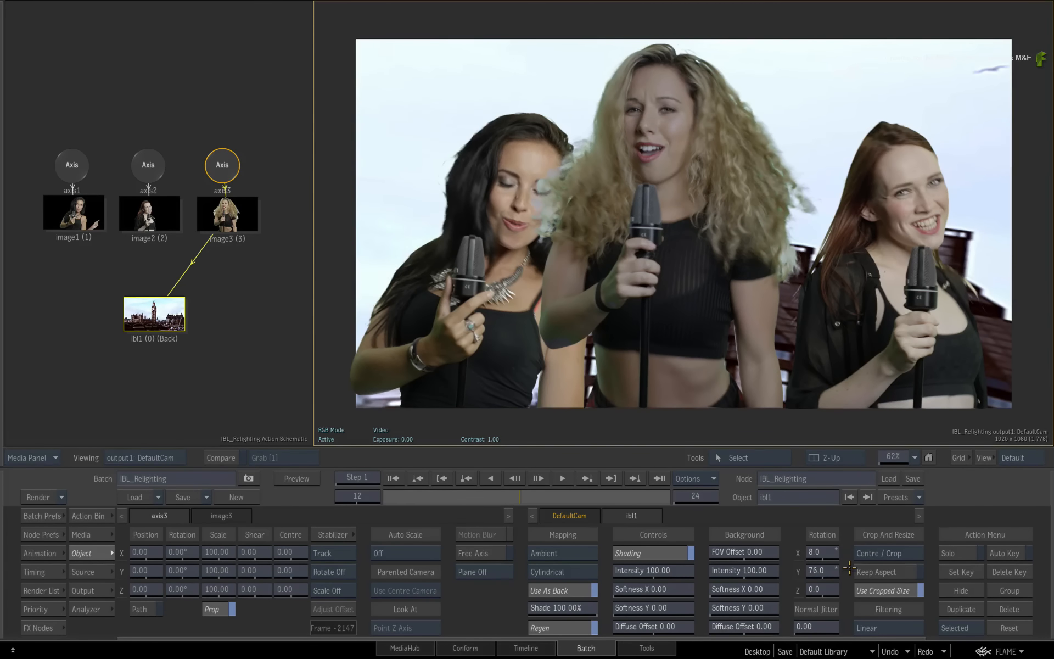
{"action": "left_click_drag", "start_coordinate": [829, 588], "coordinate": [828, 588]}
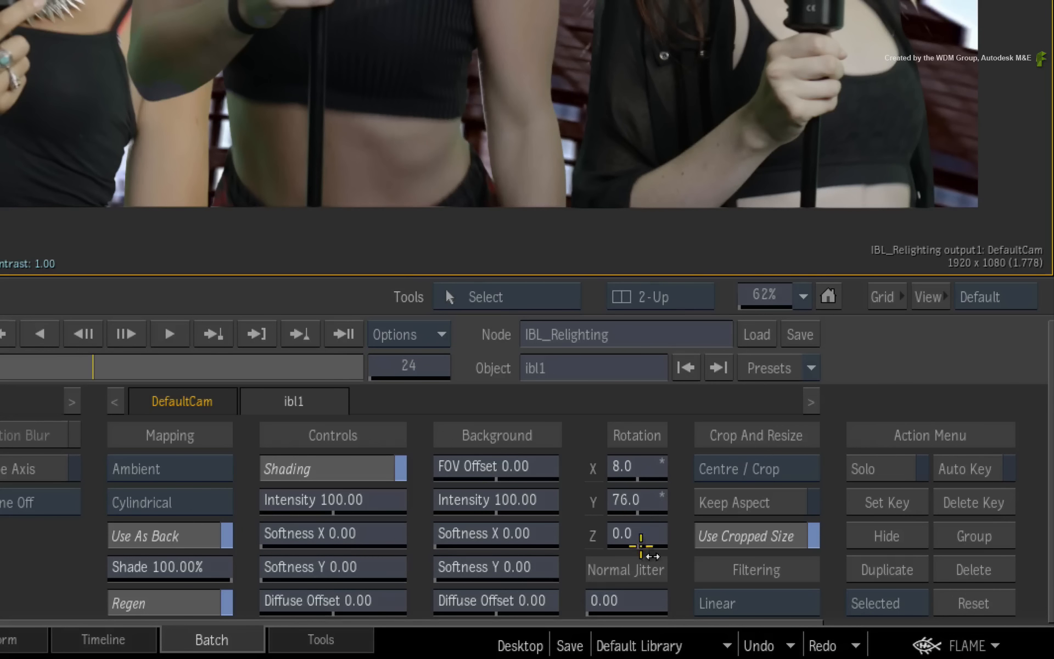
{"action": "left_click_drag", "start_coordinate": [609, 601], "coordinate": [640, 573]}
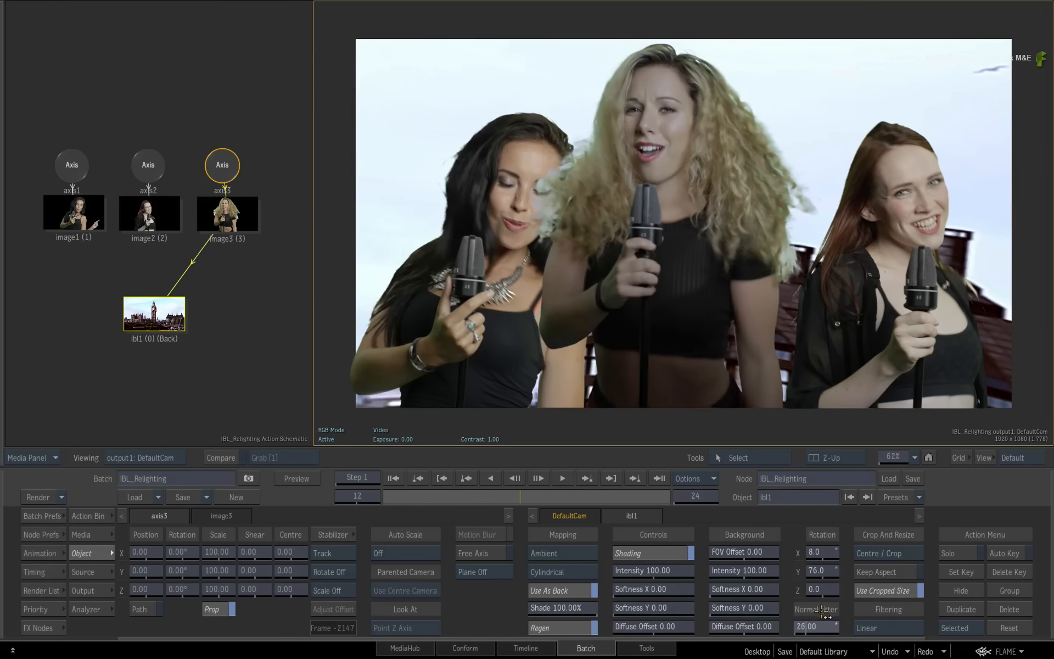
{"action": "left_click_drag", "start_coordinate": [822, 611], "coordinate": [834, 600]}
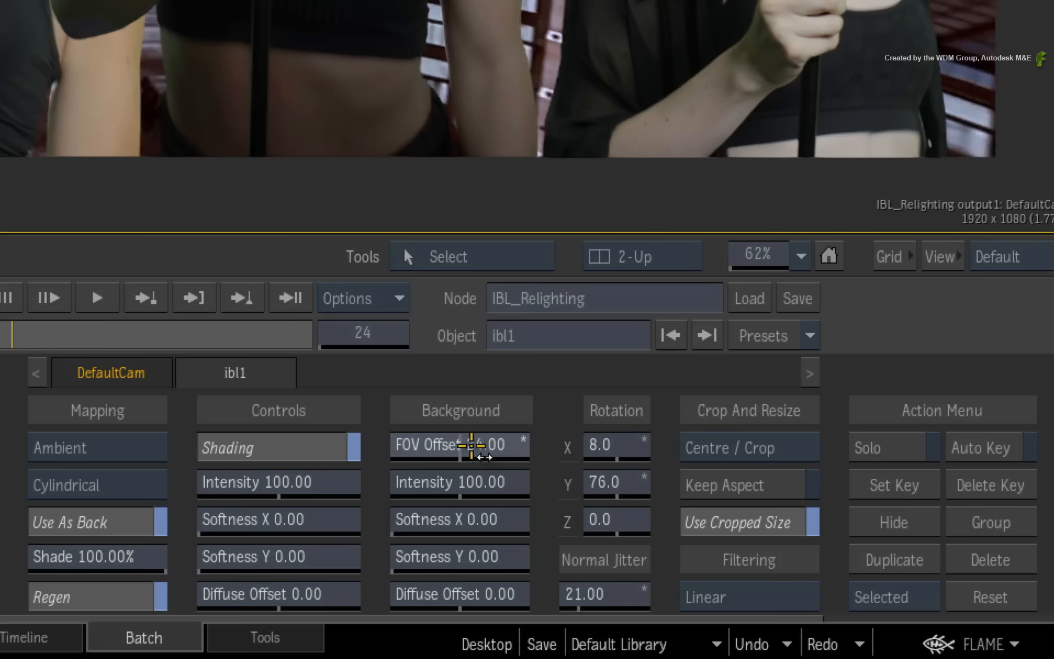
Step: Set the ibl1 background's FOV Offset to 15.00 and Intensity to 99.00, and disable Use As Back
{"action": "left_click_drag", "start_coordinate": [447, 482], "coordinate": [470, 487]}
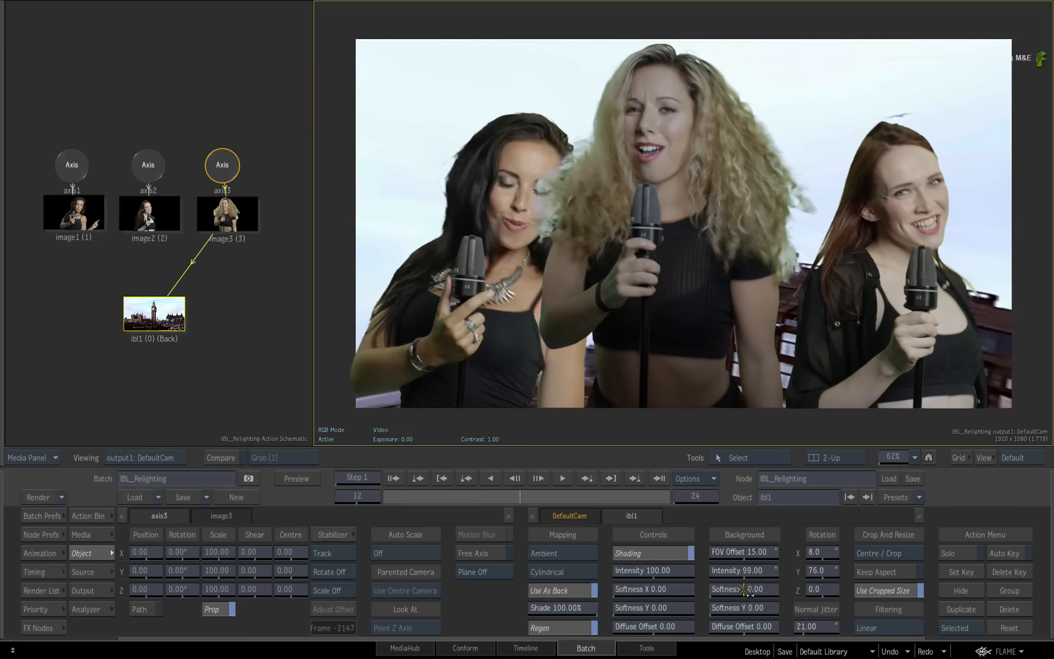
{"action": "left_click", "coordinate": [552, 591]}
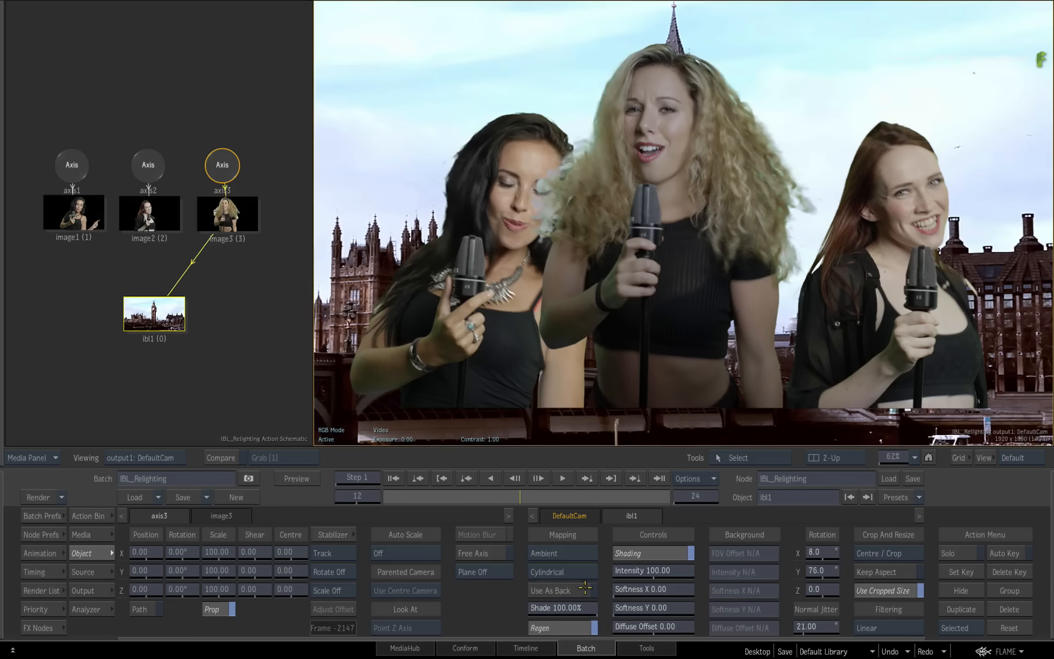